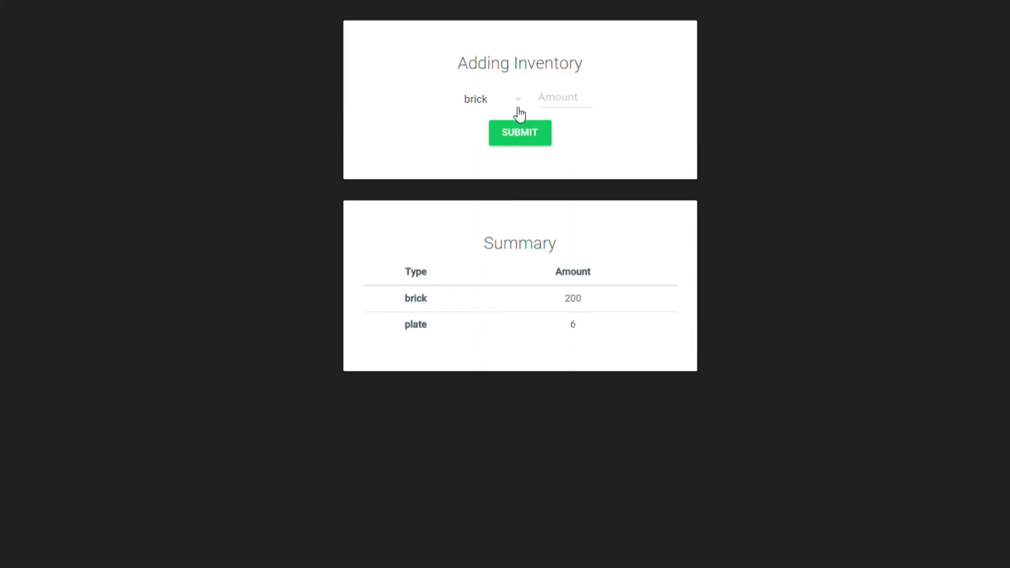
# - Open the item type list (brick or plate) in the Adding Inventory form
pyautogui.click(485, 98)
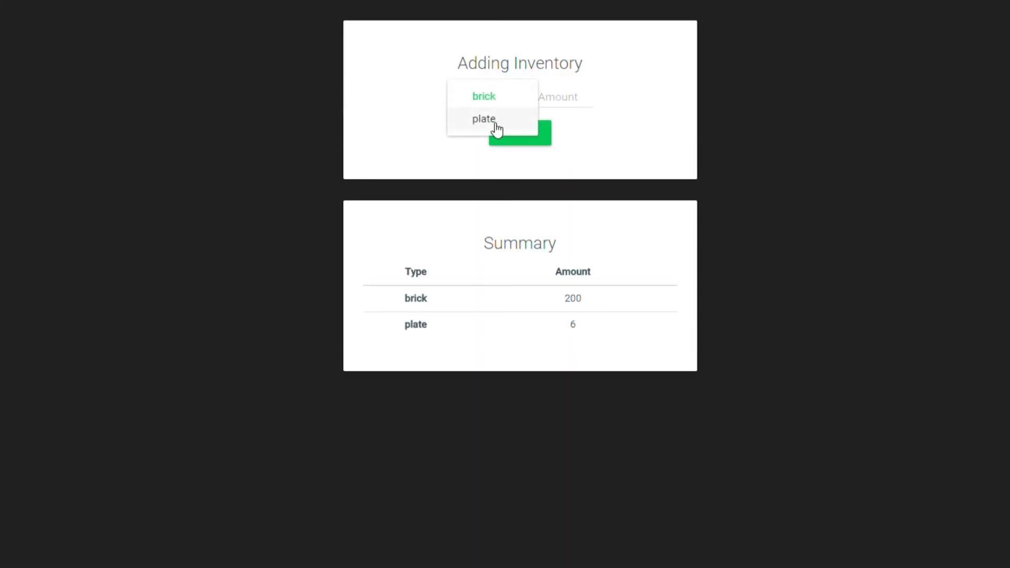